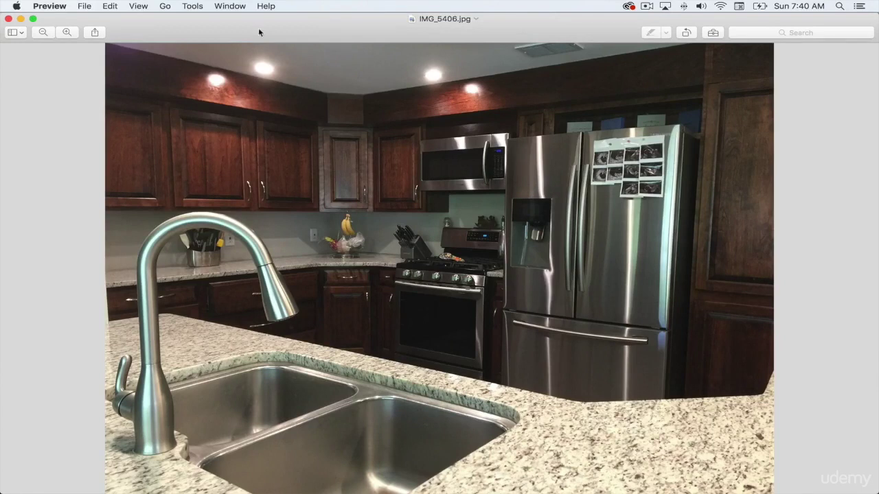
# Put away the kitchen photo and look over Fiverr's gig results for real estate photo editing.
pyautogui.click(21, 19)
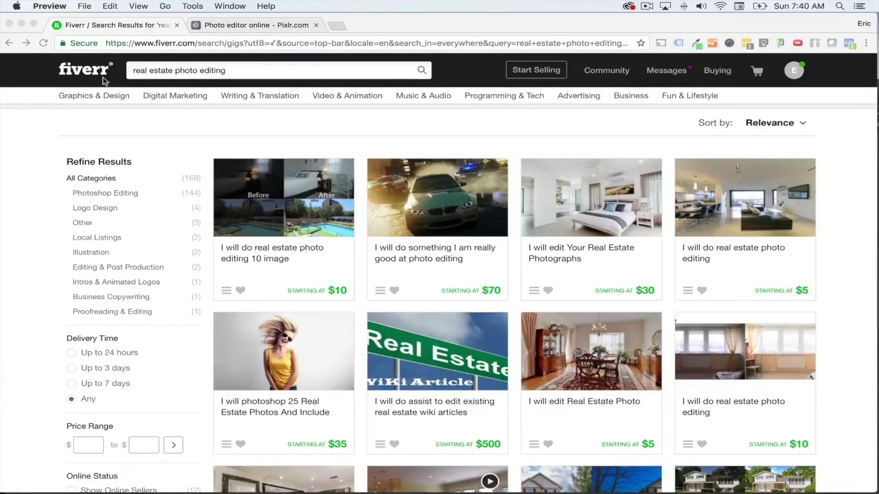
pyautogui.click(197, 43)
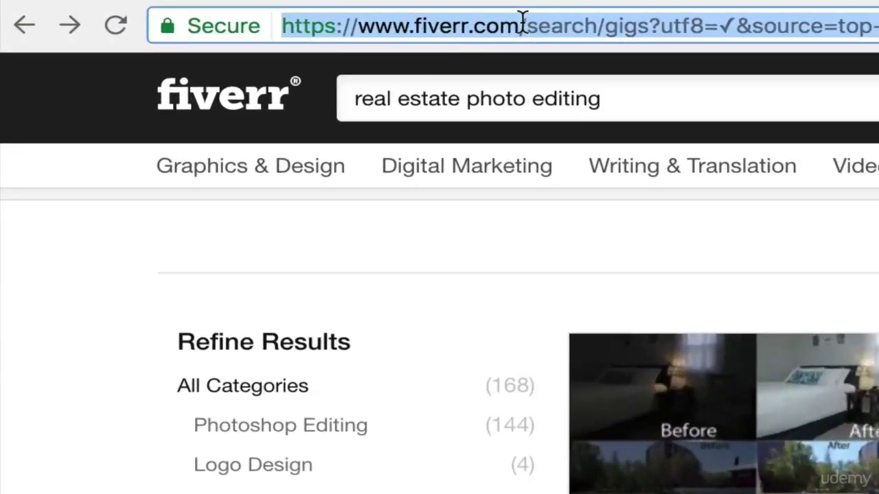
pyautogui.moveTo(197, 42); pyautogui.dragTo(149, 41)
pyautogui.moveTo(401, 26); pyautogui.dragTo(278, 26)
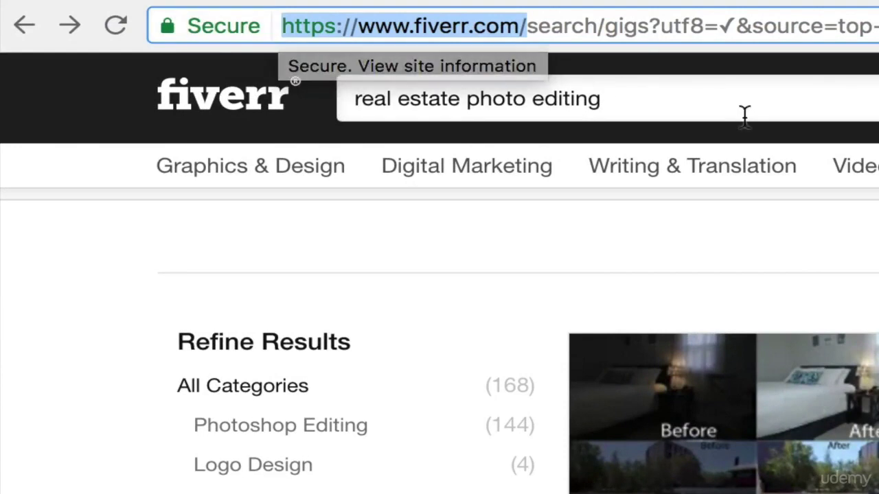
pyautogui.moveTo(680, 106); pyautogui.dragTo(317, 98)
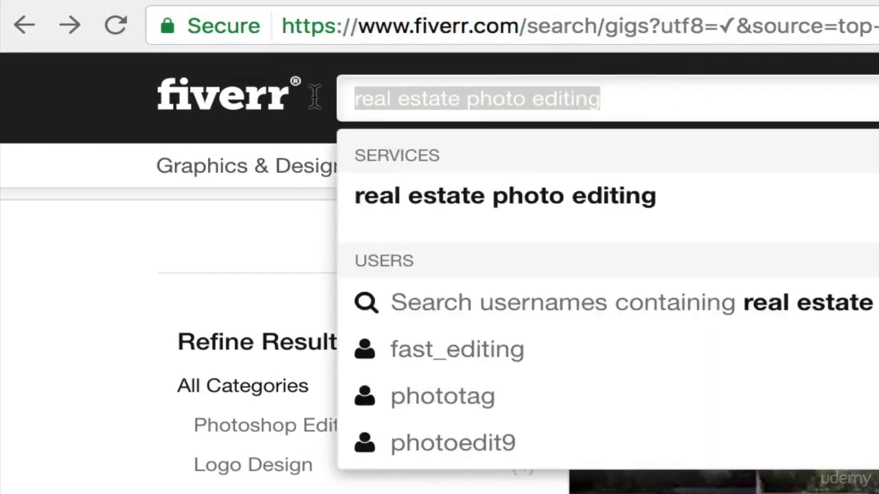
pyautogui.click(676, 92)
pyautogui.press('Escape')
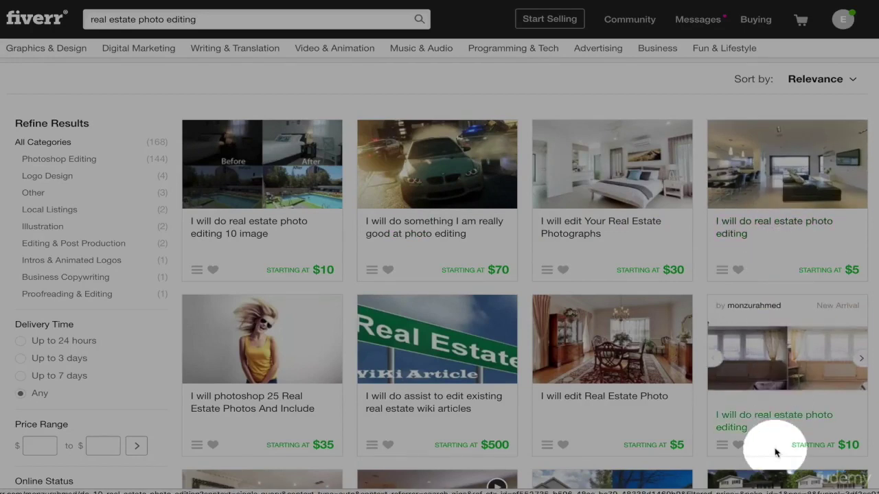
pyautogui.scroll(-2, 776, 452)
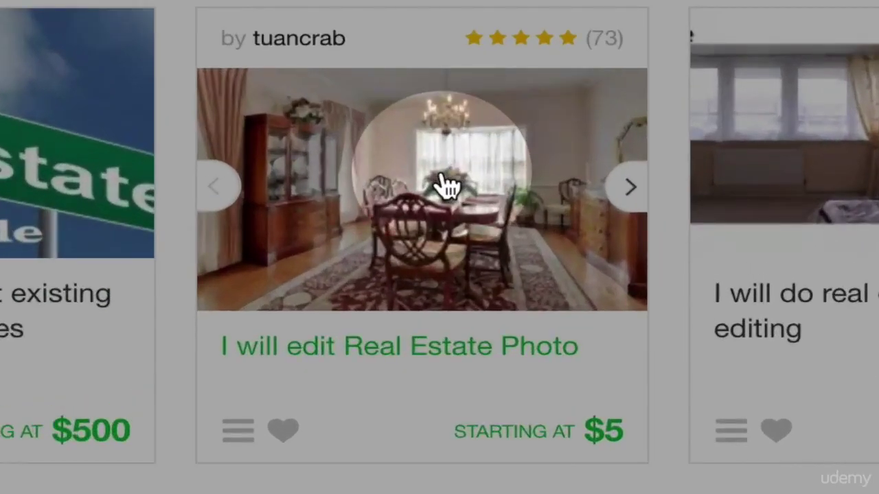
# Open the $5 "I will edit Real Estate Photo" gig and review its description, order details and extras.
pyautogui.click(446, 186)
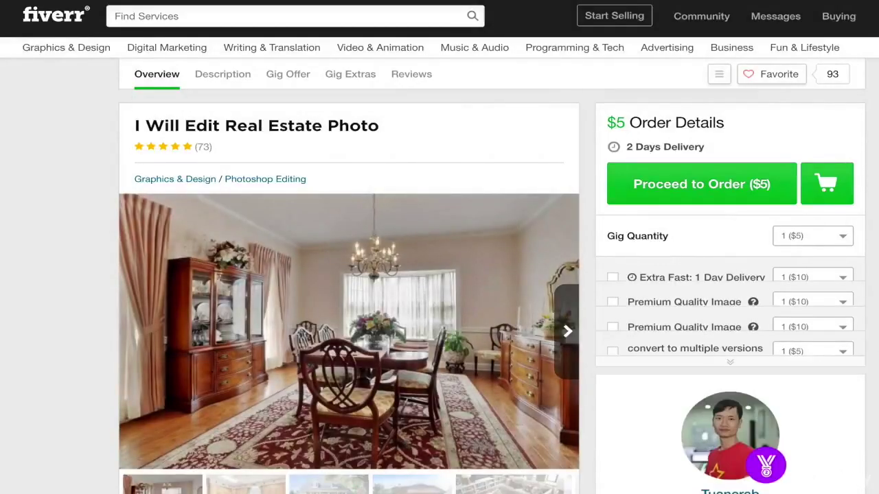
pyautogui.scroll(-3, 492, 291)
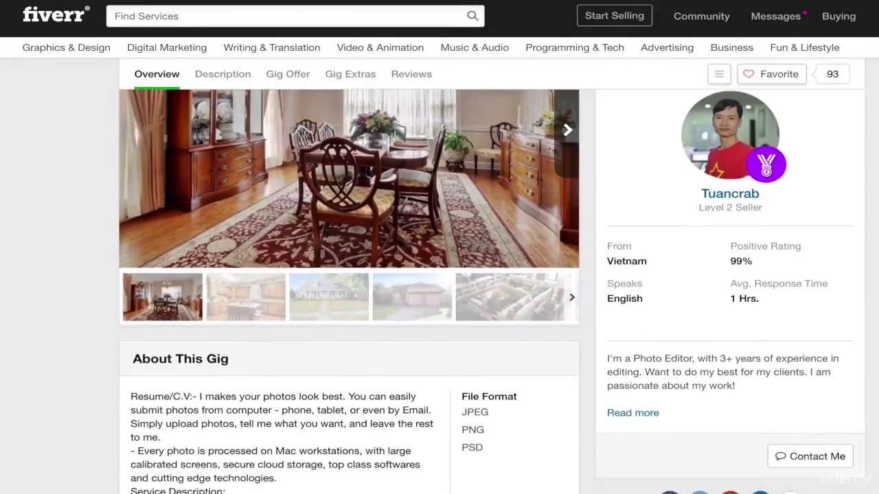
pyautogui.scroll(-2, 561, 295)
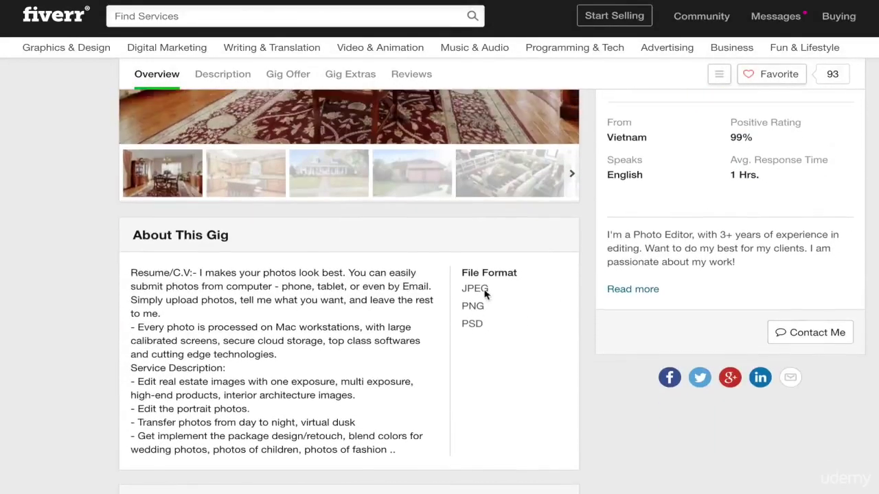
pyautogui.scroll(-10, 485, 293)
pyautogui.scroll(3, 506, 274)
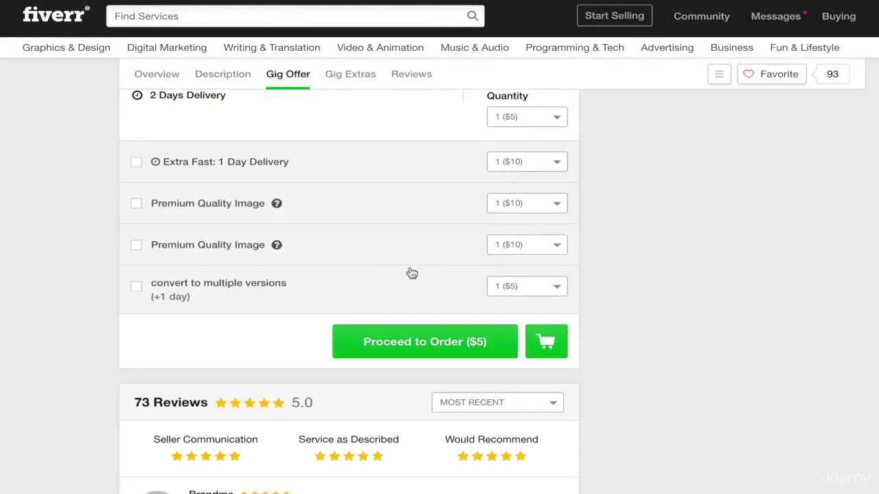
pyautogui.scroll(2, 411, 274)
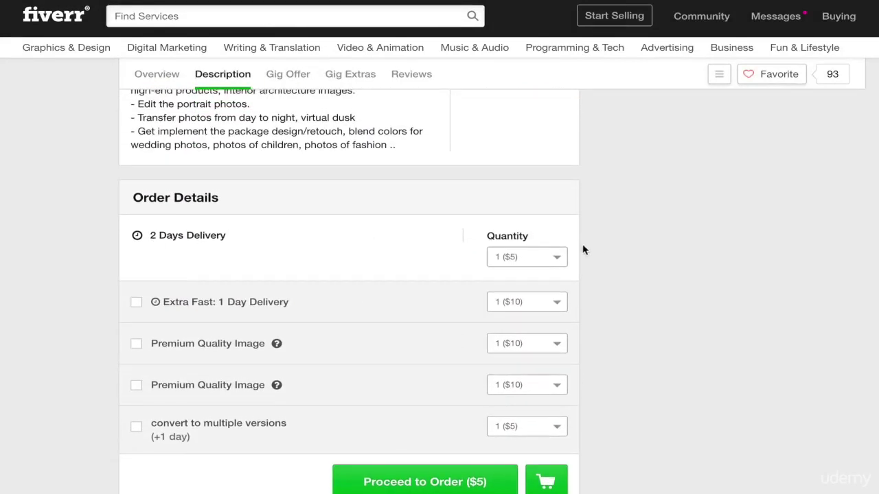
pyautogui.scroll(3, 406, 381)
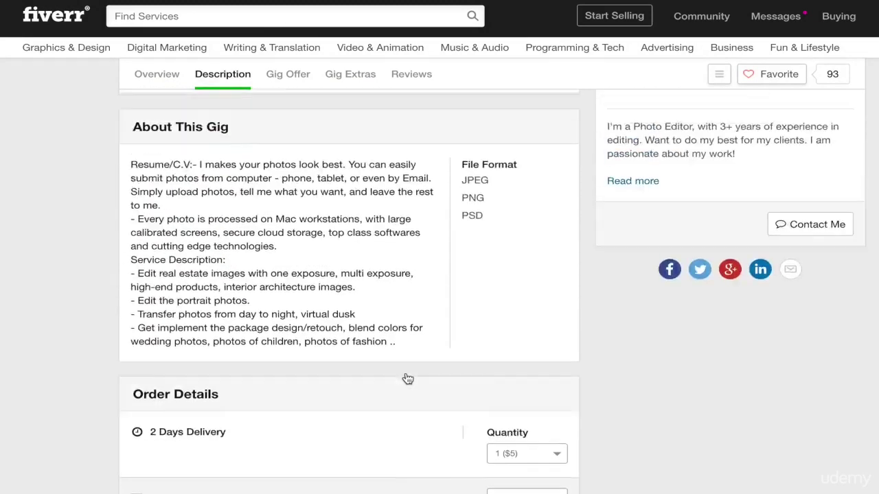
pyautogui.scroll(6, 407, 379)
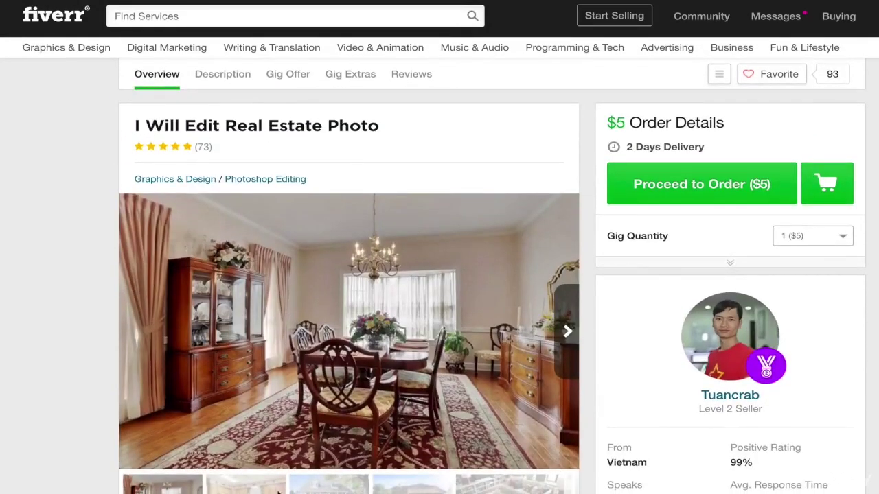
# View the gig's sample photos of the kitchen and the house exteriors.
pyautogui.click(276, 488)
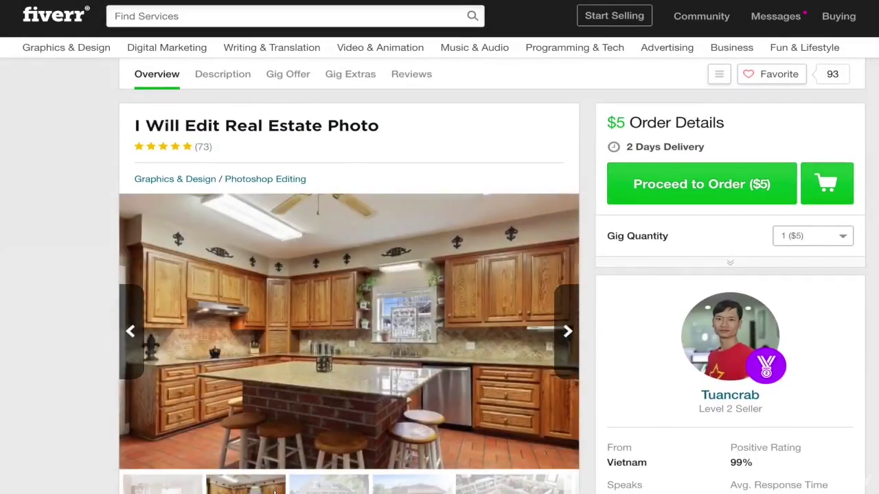
pyautogui.click(329, 488)
pyautogui.click(426, 490)
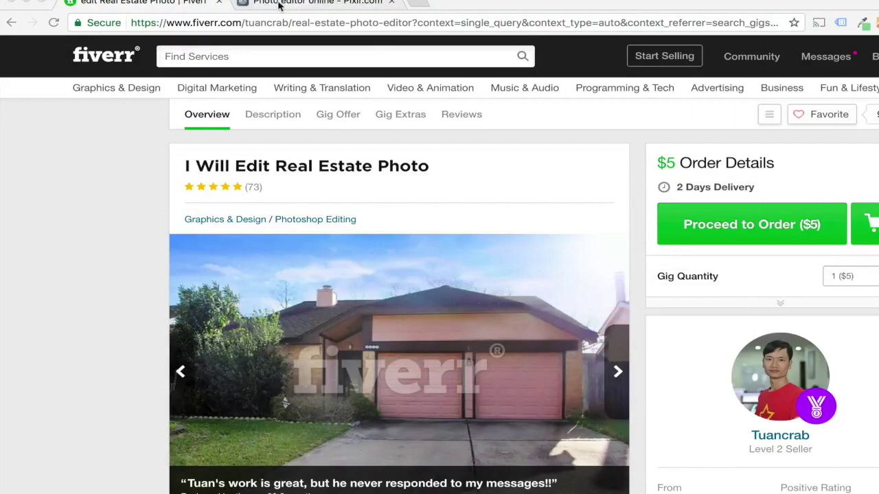
# Switch to the open pixlr.com page and launch the Pixlr Editor web app.
pyautogui.click(306, 5)
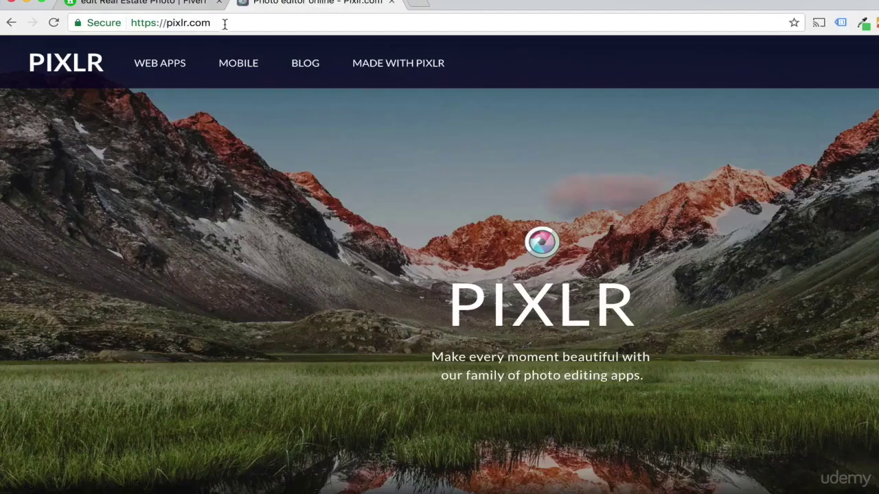
pyautogui.moveTo(225, 24); pyautogui.dragTo(128, 24)
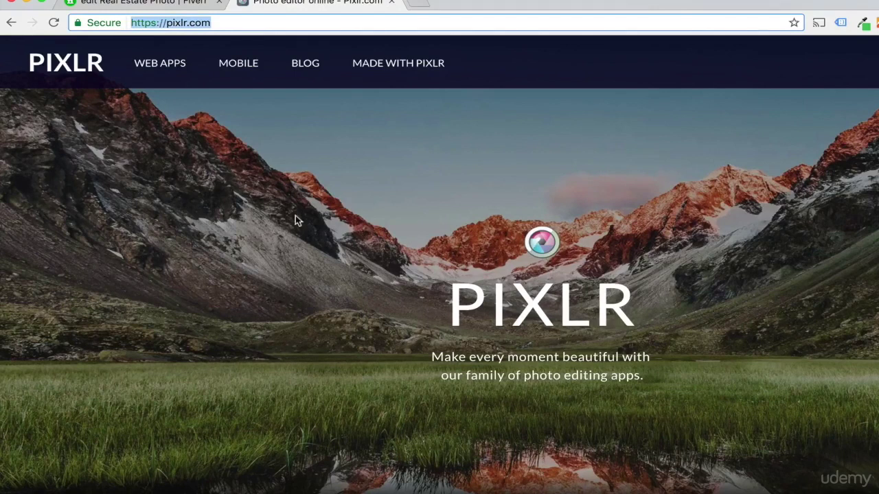
pyautogui.click(157, 65)
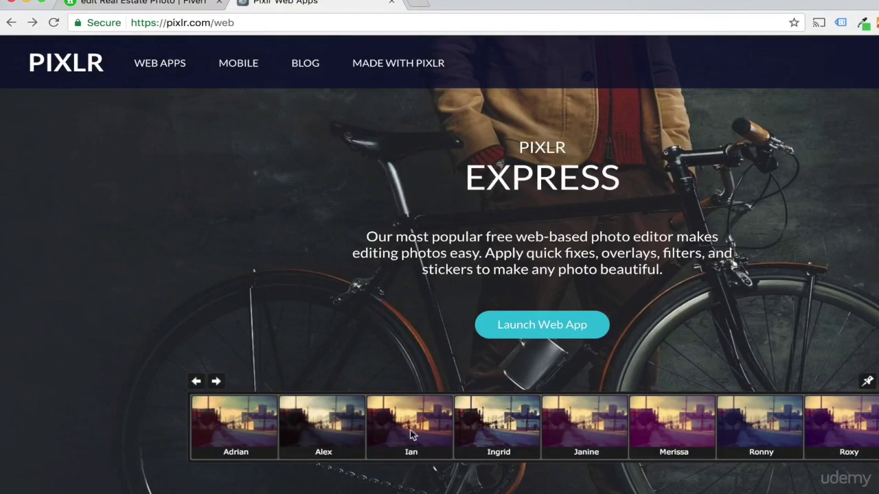
pyautogui.scroll(-3, 675, 422)
pyautogui.scroll(-10, 676, 426)
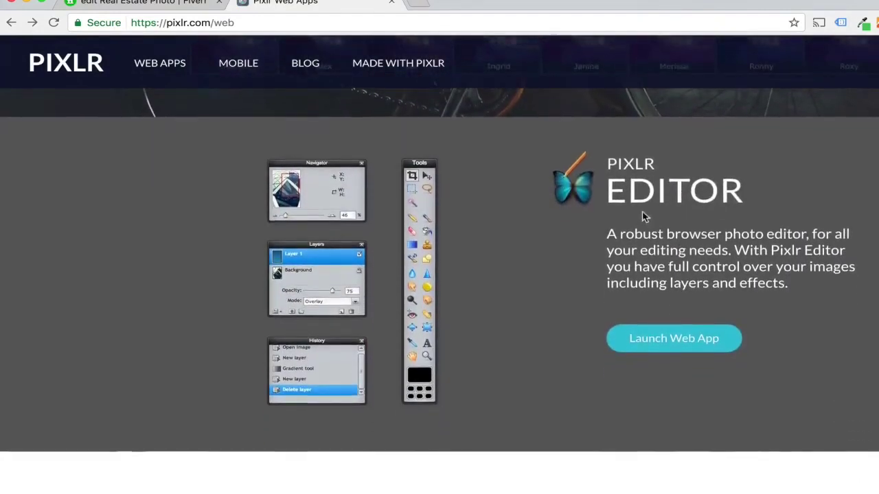
pyautogui.click(680, 344)
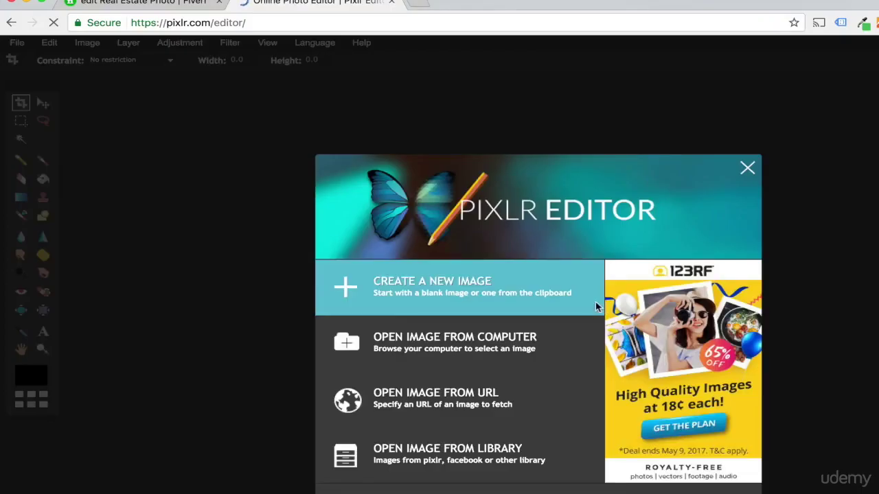
# Open IMG_5406.jpg from the computer's Desktop folder for editing.
pyautogui.click(461, 347)
pyautogui.click(459, 85)
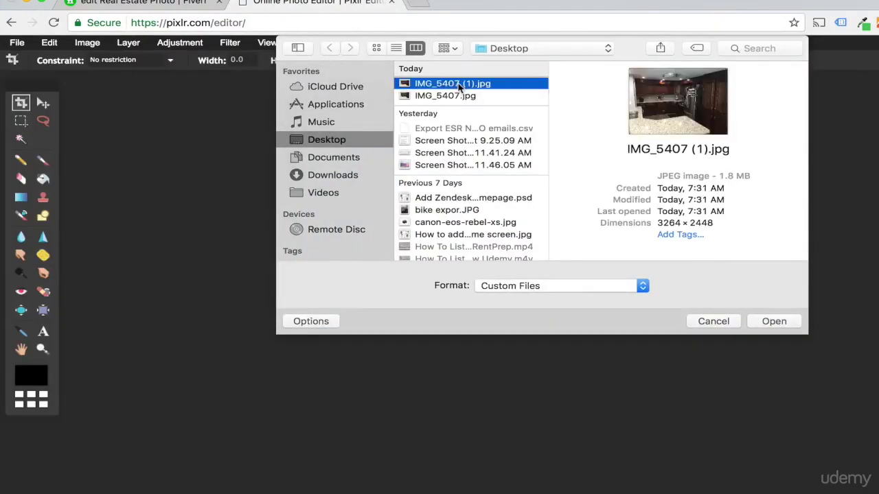
pyautogui.click(458, 95)
pyautogui.scroll(2, 463, 98)
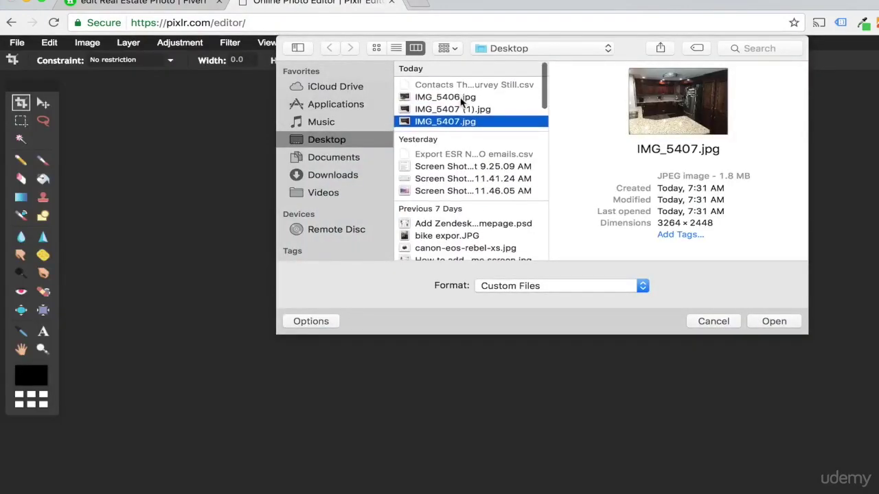
pyautogui.click(461, 99)
pyautogui.click(766, 321)
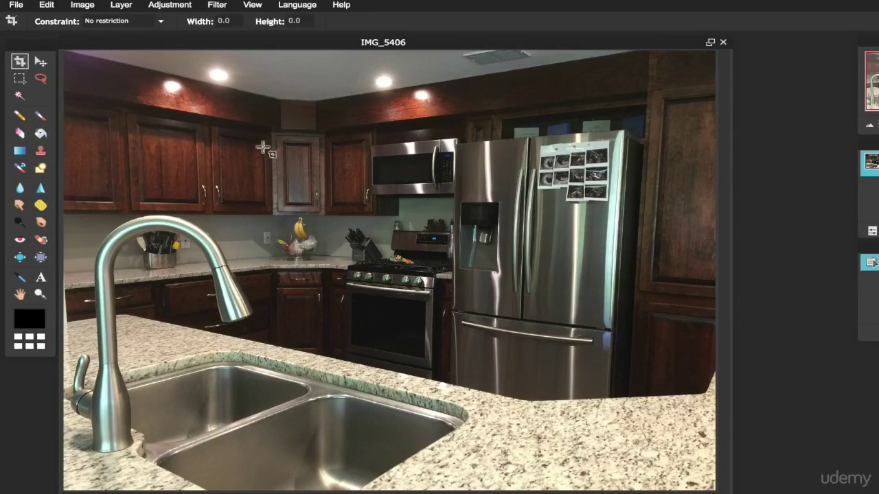
# Crop the kitchen photo's outer edges to about 3196 x 2314 px and apply Auto levels.
pyautogui.moveTo(66, 62); pyautogui.dragTo(705, 479)
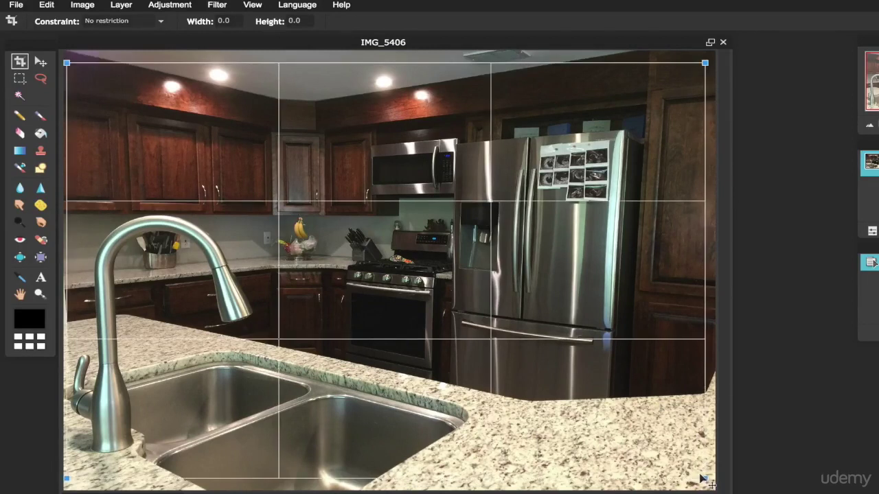
pyautogui.press('Return')
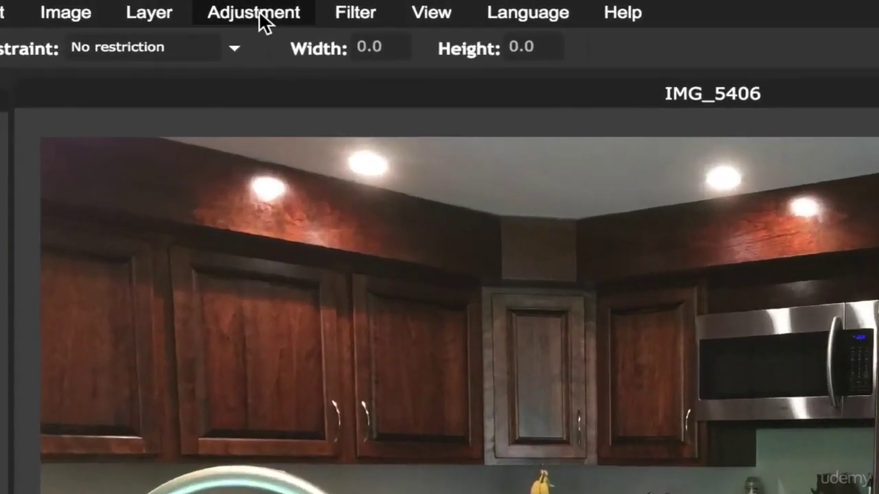
pyautogui.click(265, 23)
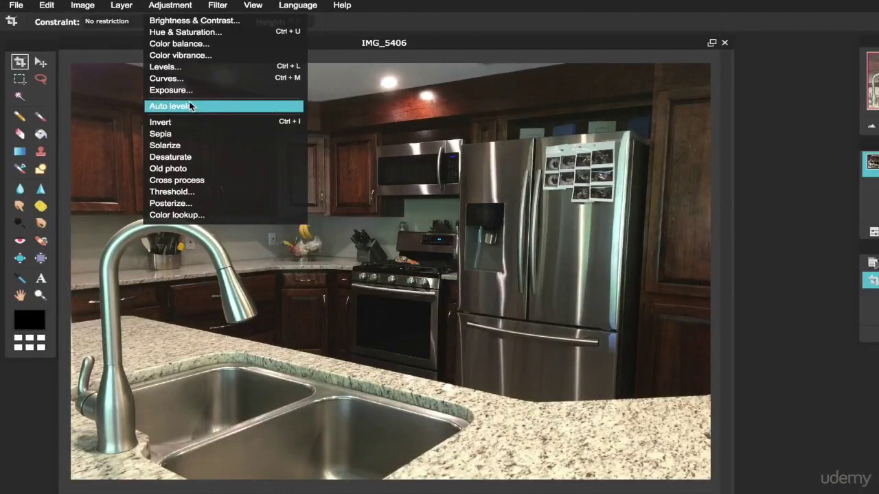
pyautogui.click(191, 105)
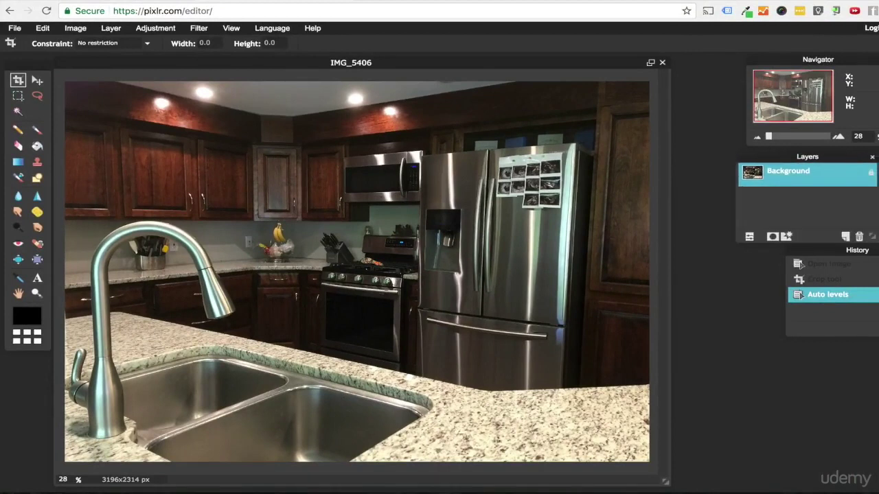
# Bring the edit history fully into view and compare the original, cropped and auto-levelled versions, ending on Auto levels.
pyautogui.moveTo(871, 257); pyautogui.dragTo(802, 259)
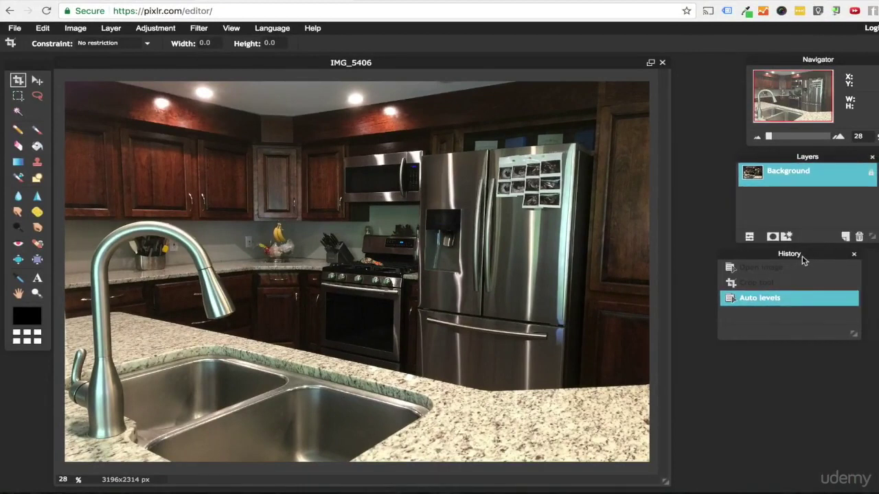
pyautogui.click(762, 268)
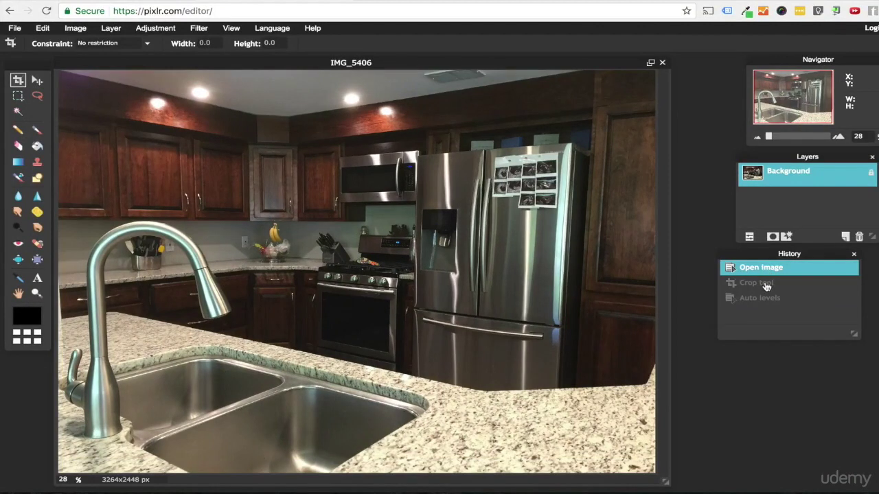
pyautogui.click(767, 287)
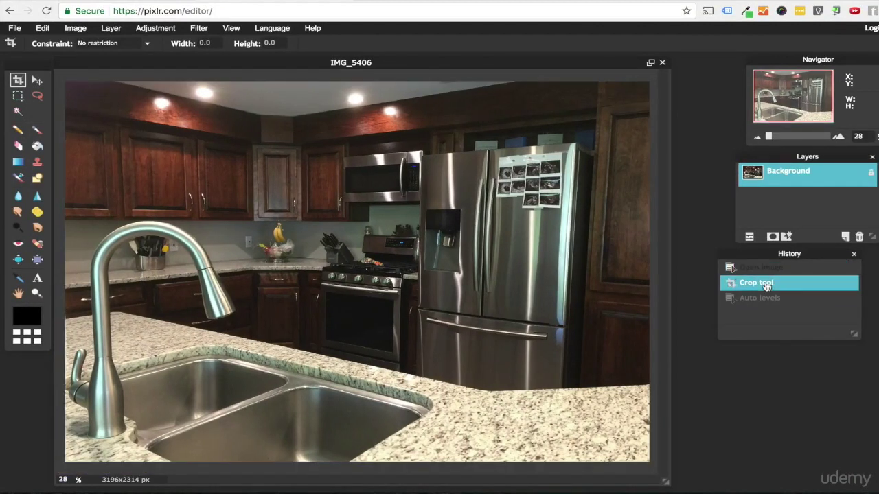
pyautogui.click(769, 300)
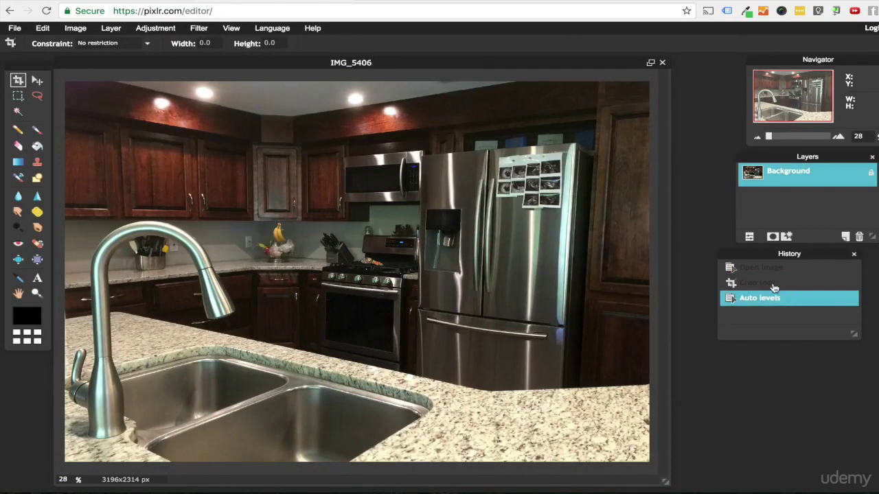
pyautogui.click(771, 283)
pyautogui.click(771, 272)
pyautogui.click(774, 300)
# Slightly increase the kitchen photo's saturation with Hue & Saturation, keeping the dialog clear of the image's centre.
pyautogui.click(158, 30)
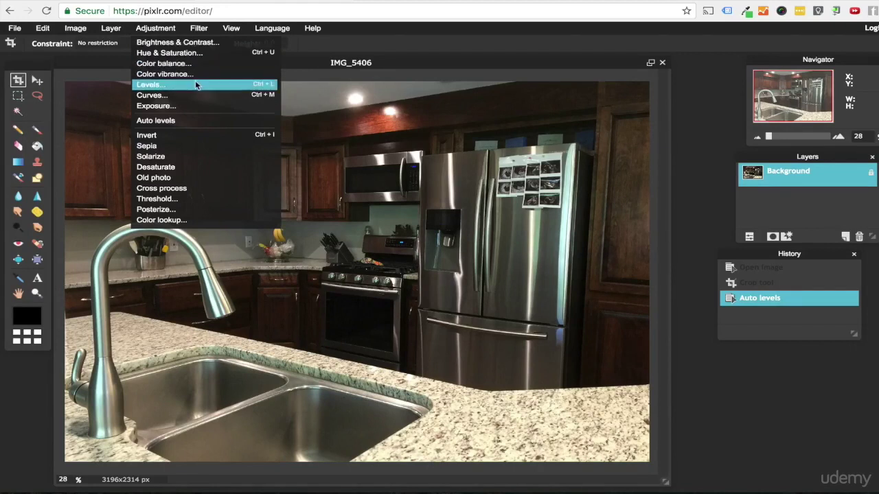
pyautogui.click(196, 52)
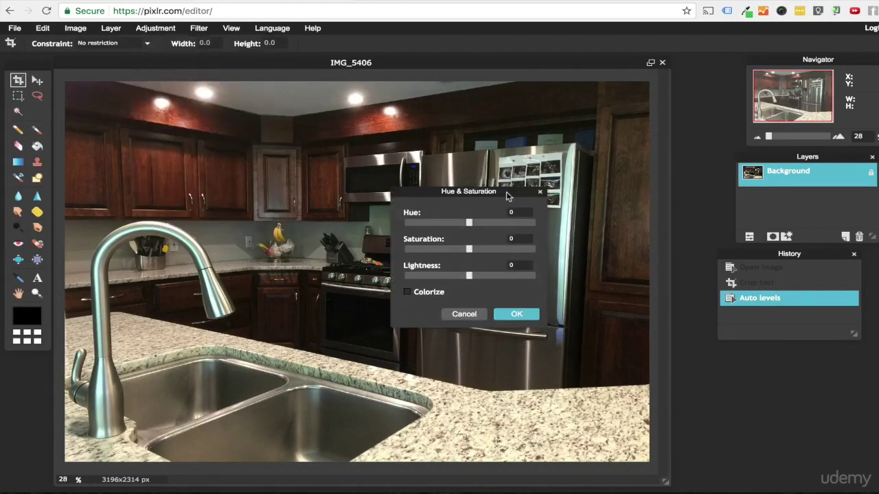
pyautogui.moveTo(507, 197); pyautogui.dragTo(577, 286)
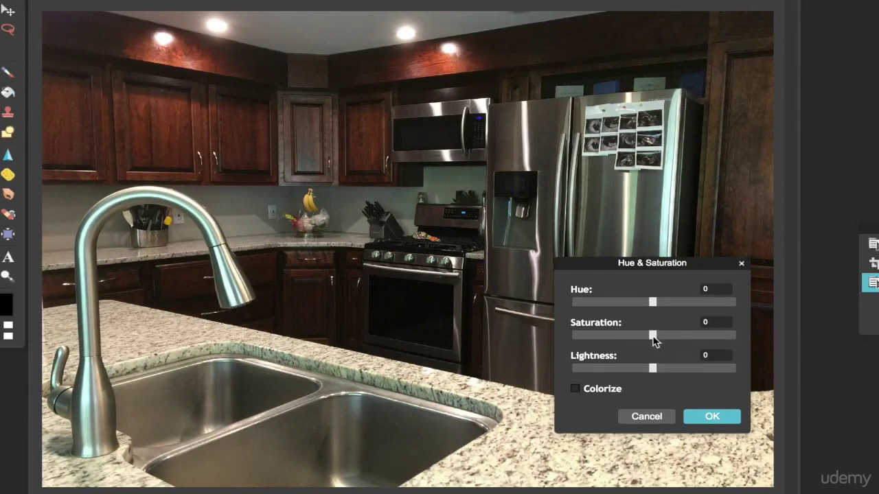
pyautogui.moveTo(653, 341); pyautogui.dragTo(675, 340)
pyautogui.moveTo(675, 341)
pyautogui.mouseDown()
pyautogui.moveTo(751, 341)
pyautogui.moveTo(653, 343)
pyautogui.moveTo(666, 343)
pyautogui.mouseUp()
pyautogui.click(712, 418)
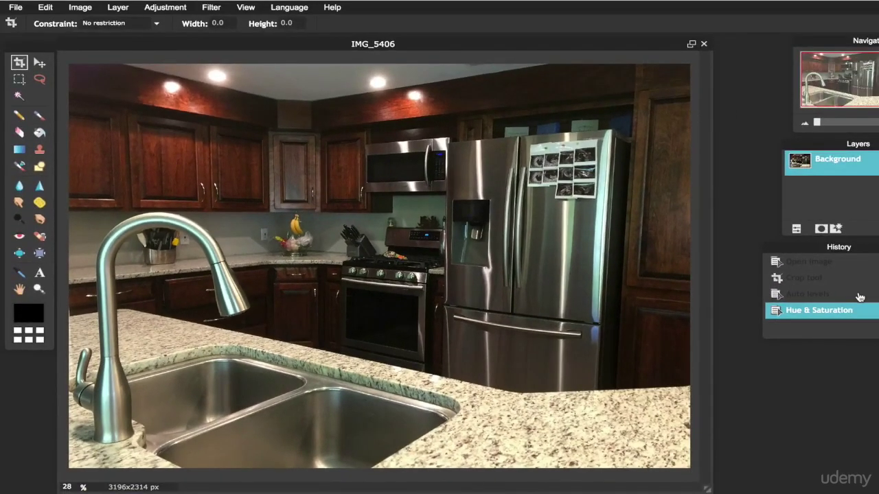
# Compare the photo before and after the Hue & Saturation edit, and apply Brightness & Contrast with brightness 1 and contrast 5.
pyautogui.click(859, 297)
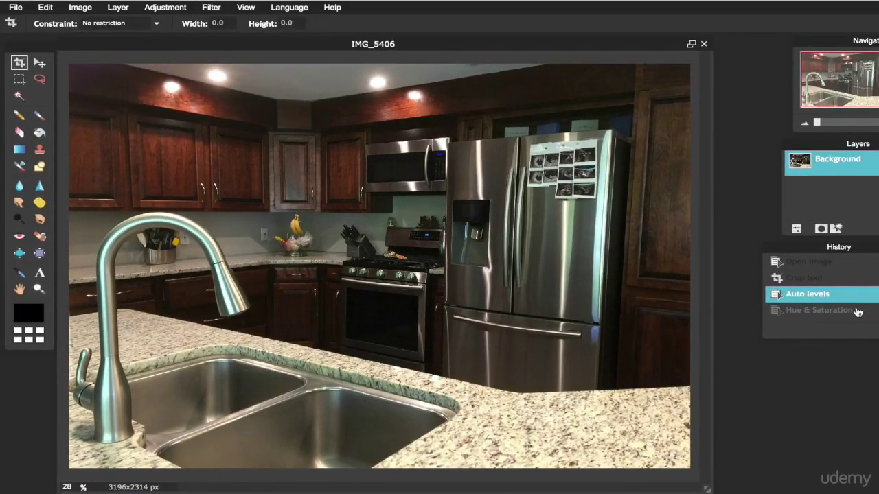
pyautogui.click(858, 313)
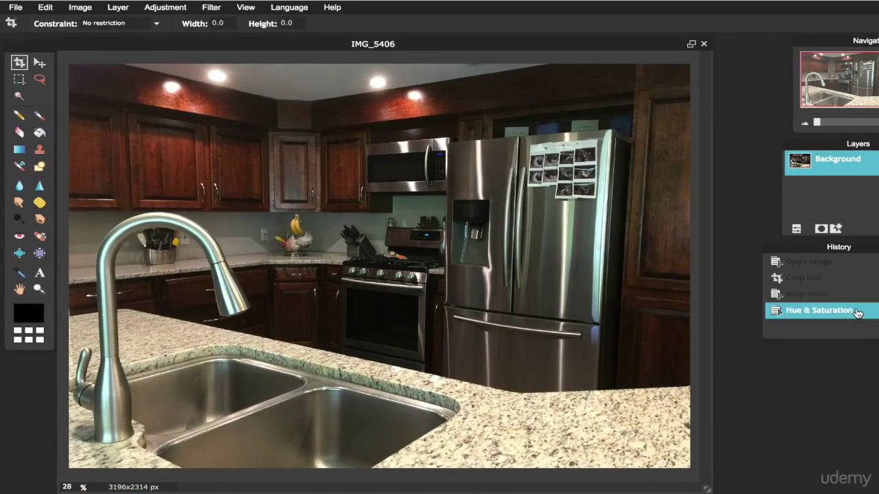
pyautogui.click(165, 7)
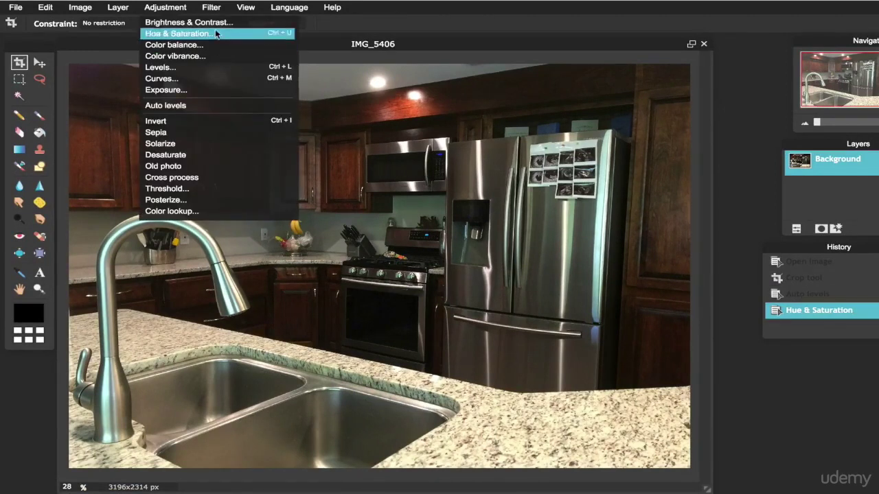
pyautogui.click(200, 25)
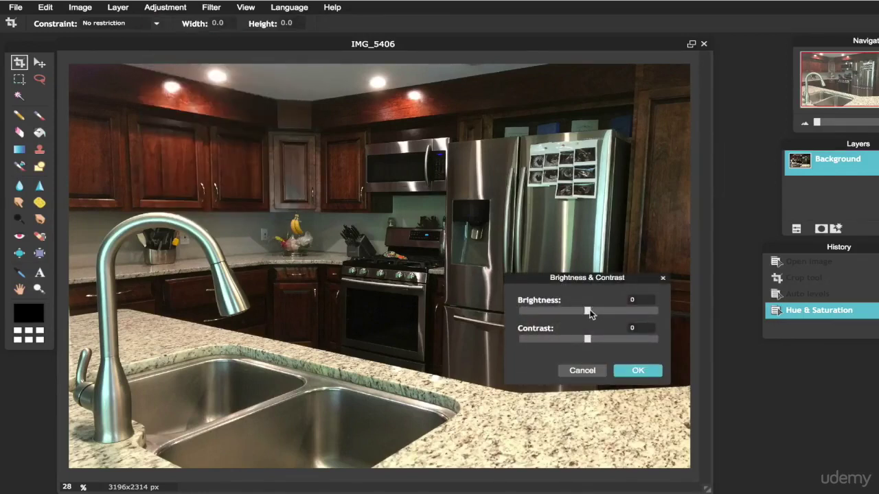
pyautogui.moveTo(589, 312); pyautogui.dragTo(592, 341)
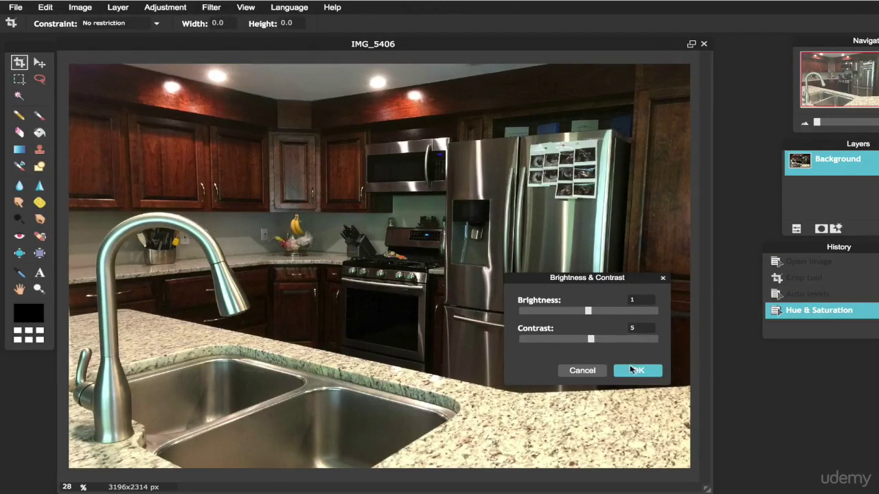
pyautogui.click(639, 371)
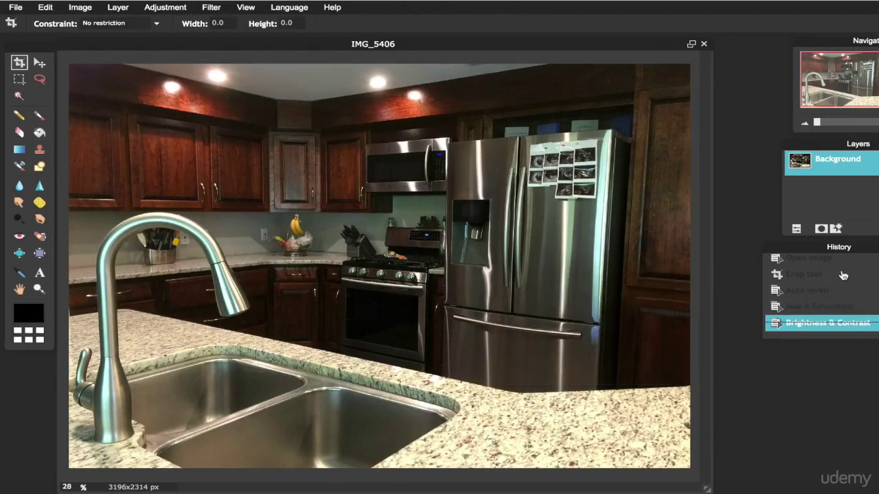
# Compare the originally opened photo with the fully edited version several times through the edit history, ending on Brightness & Contrast.
pyautogui.click(810, 258)
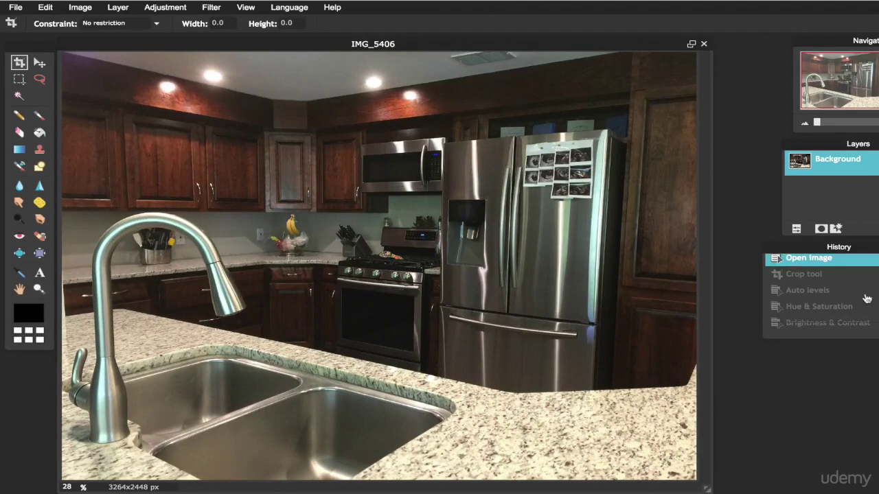
pyautogui.click(845, 322)
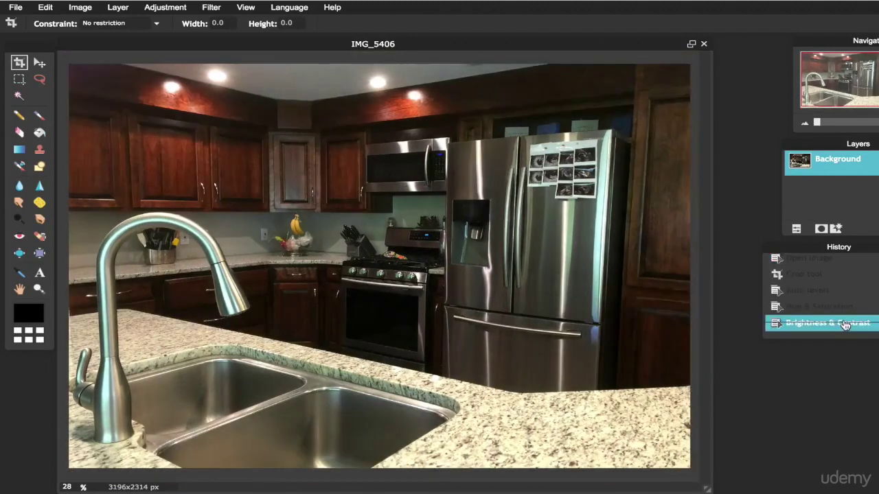
pyautogui.click(822, 263)
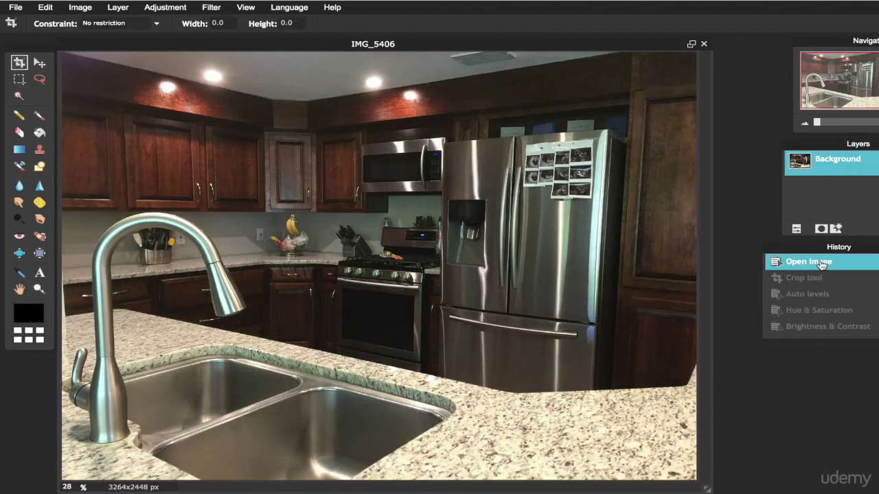
pyautogui.click(843, 328)
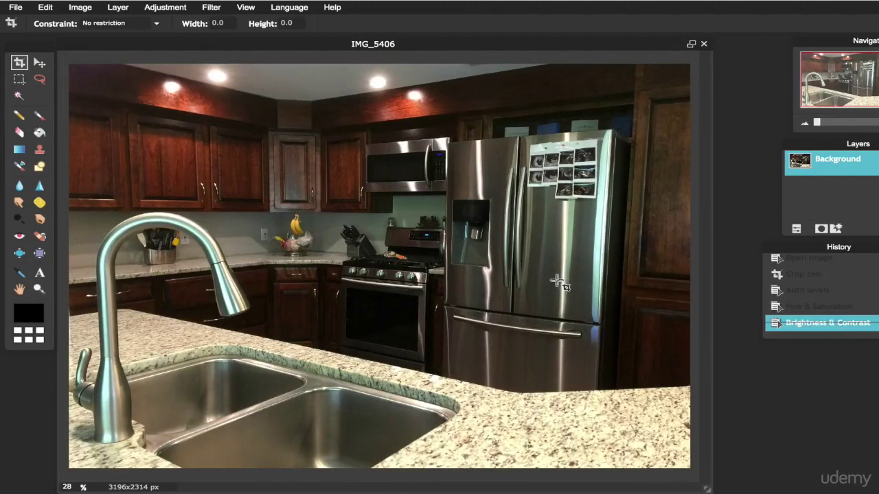
pyautogui.click(813, 260)
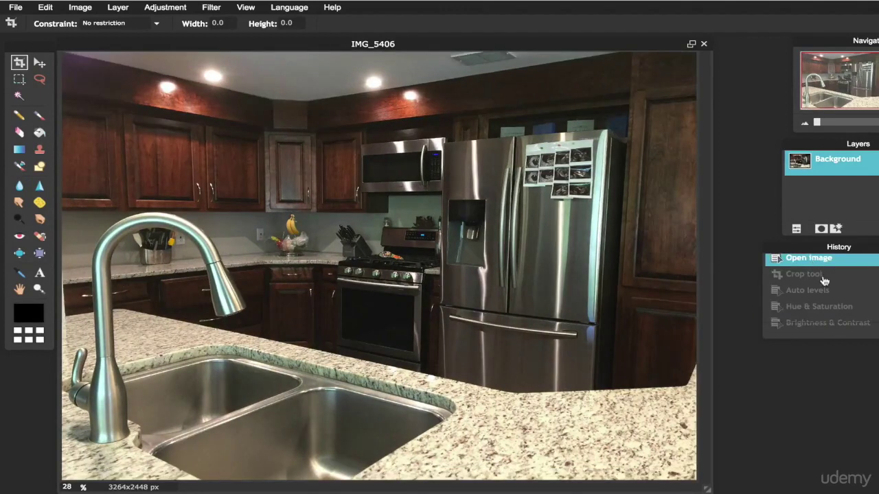
pyautogui.click(844, 326)
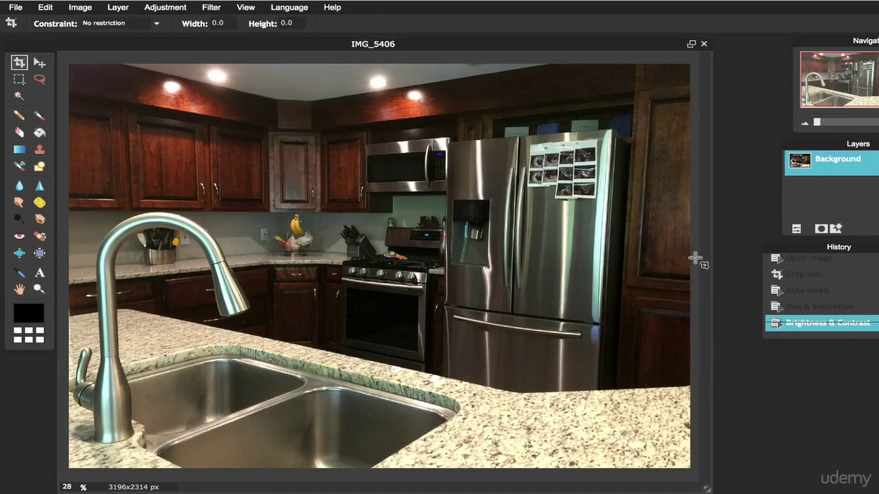
pyautogui.click(821, 261)
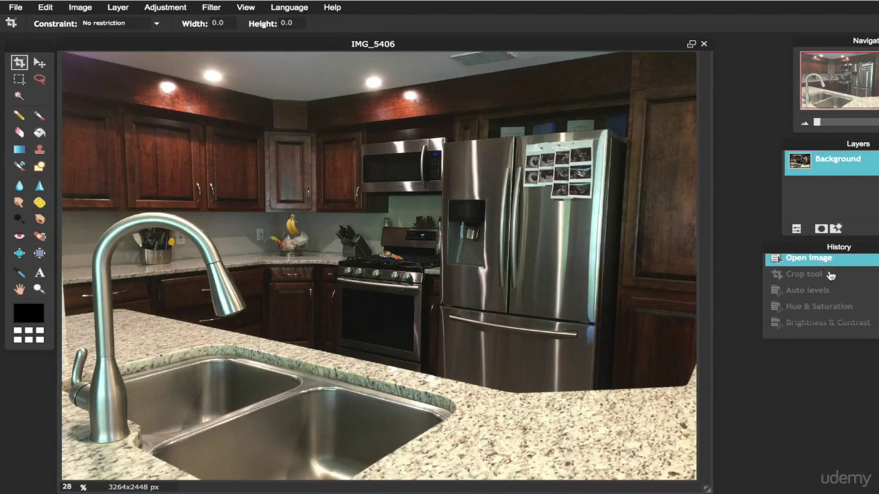
pyautogui.click(843, 324)
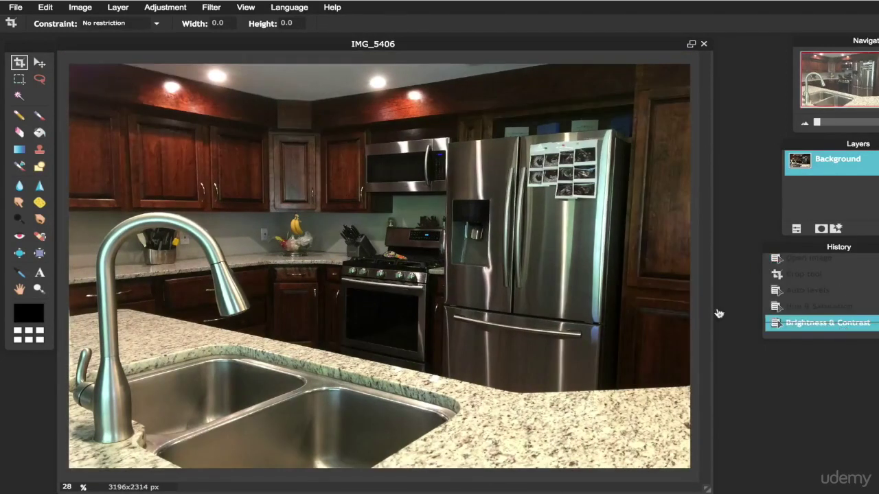